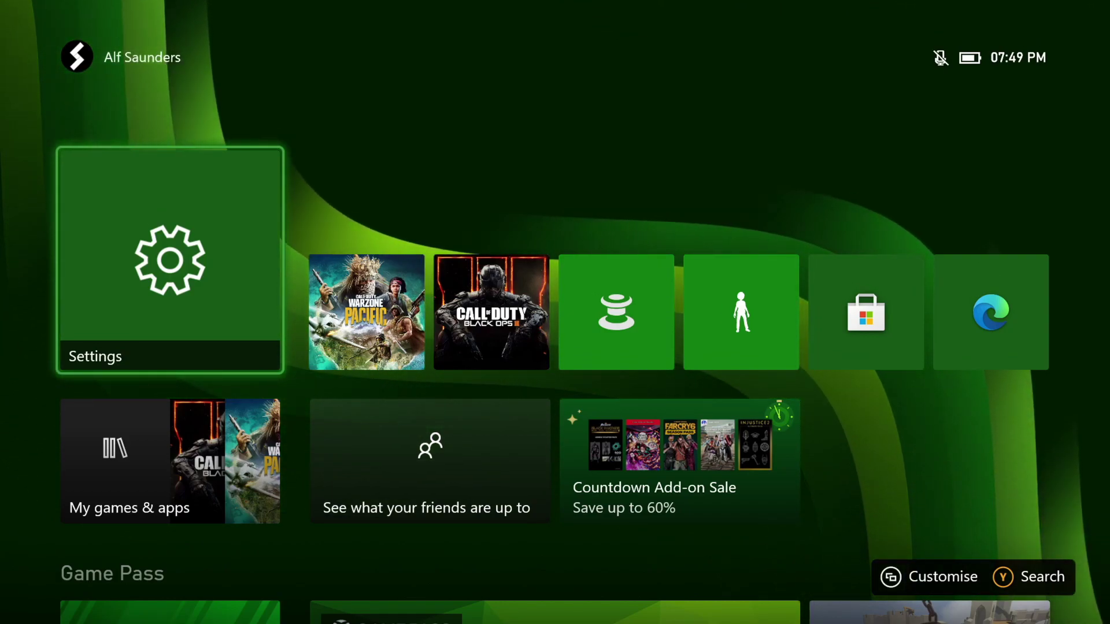
Step: Open the Games library to view both installed Call of Duty titles and 152.2 GB of free storage
key(super)
key(Down)
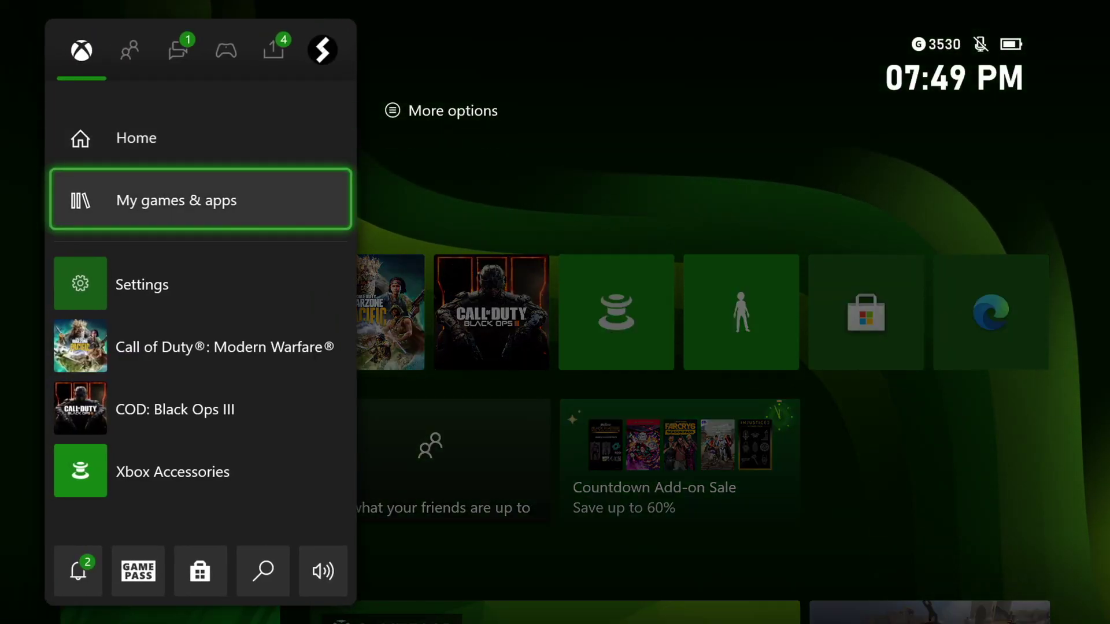
key(Return)
key(Return)
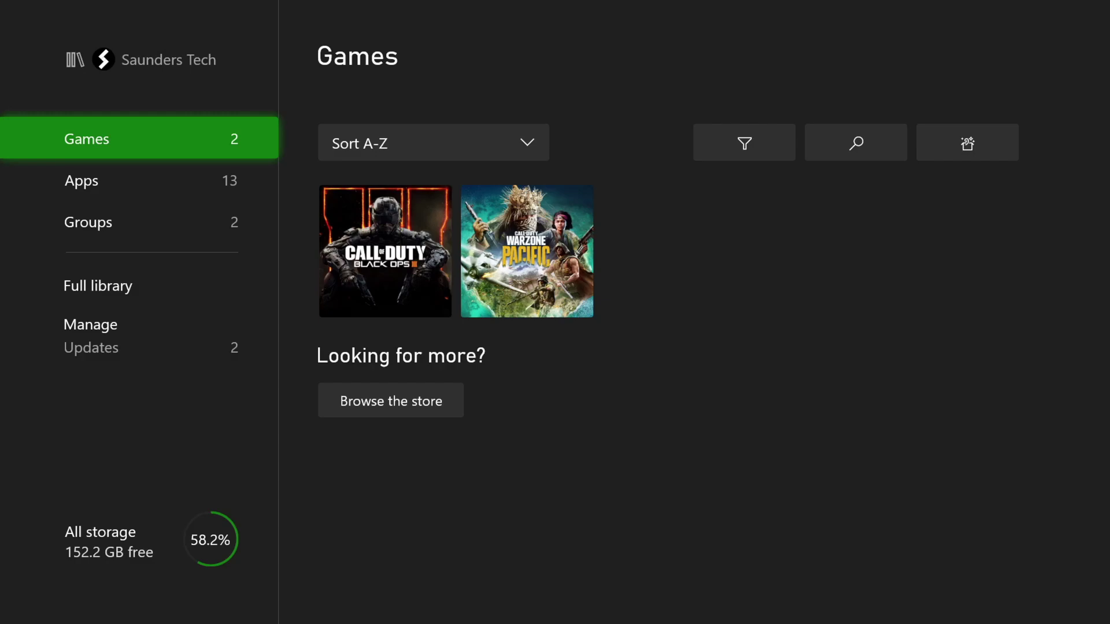
key(Right)
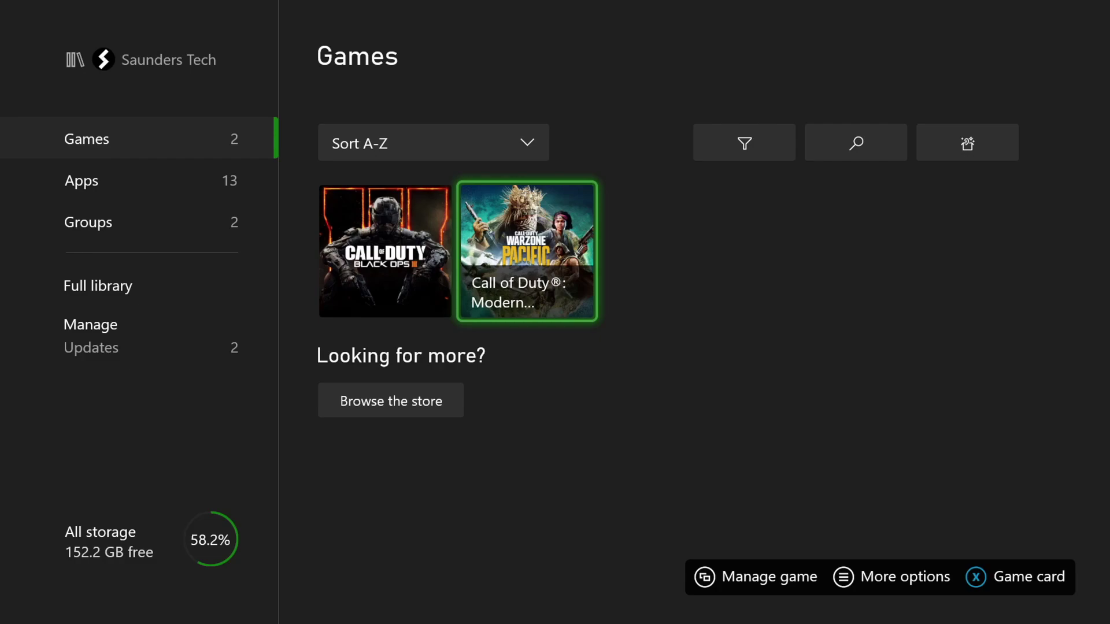
Step: Return to Home and reopen My games & apps from the guide
key(Left)
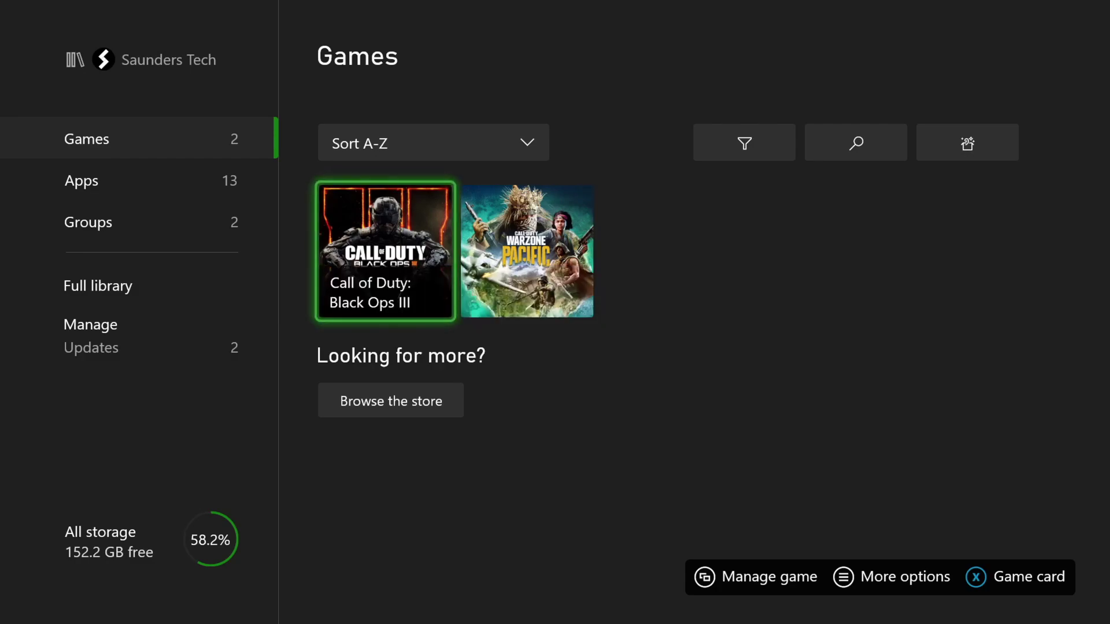
key(Left)
key(Down)
key(Down)
key(Down)
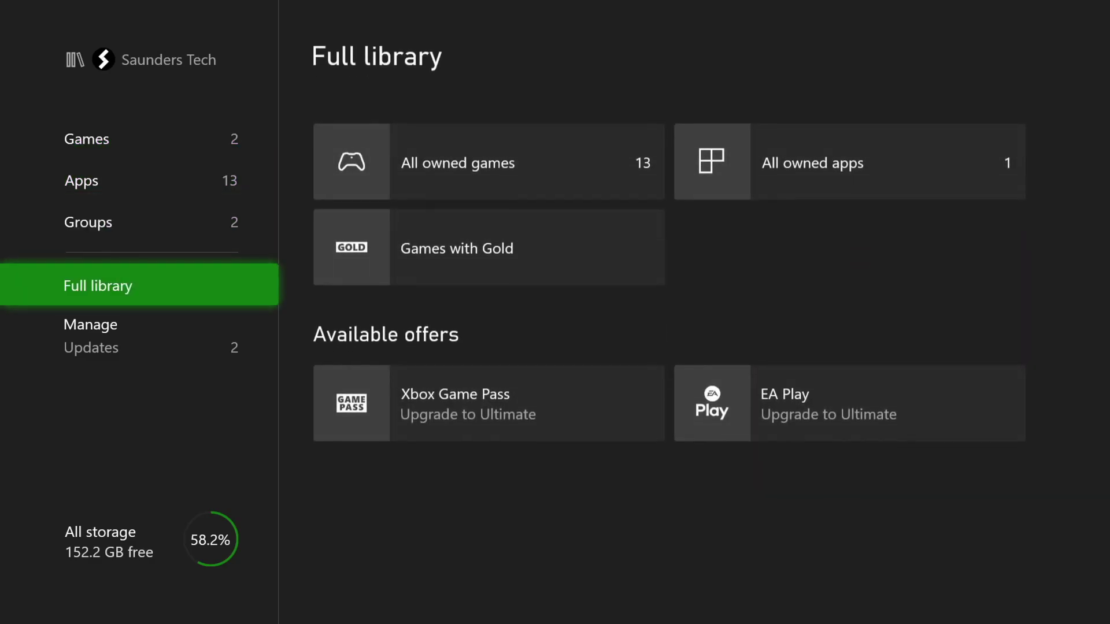
key(Escape)
key(super)
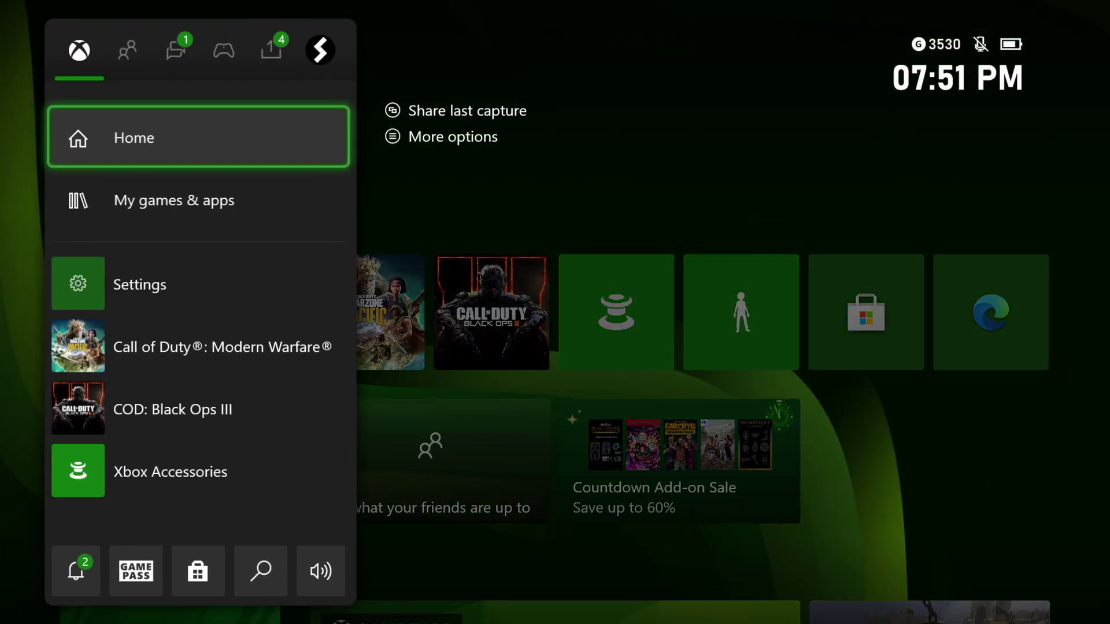
key(Down)
key(Return)
key(Return)
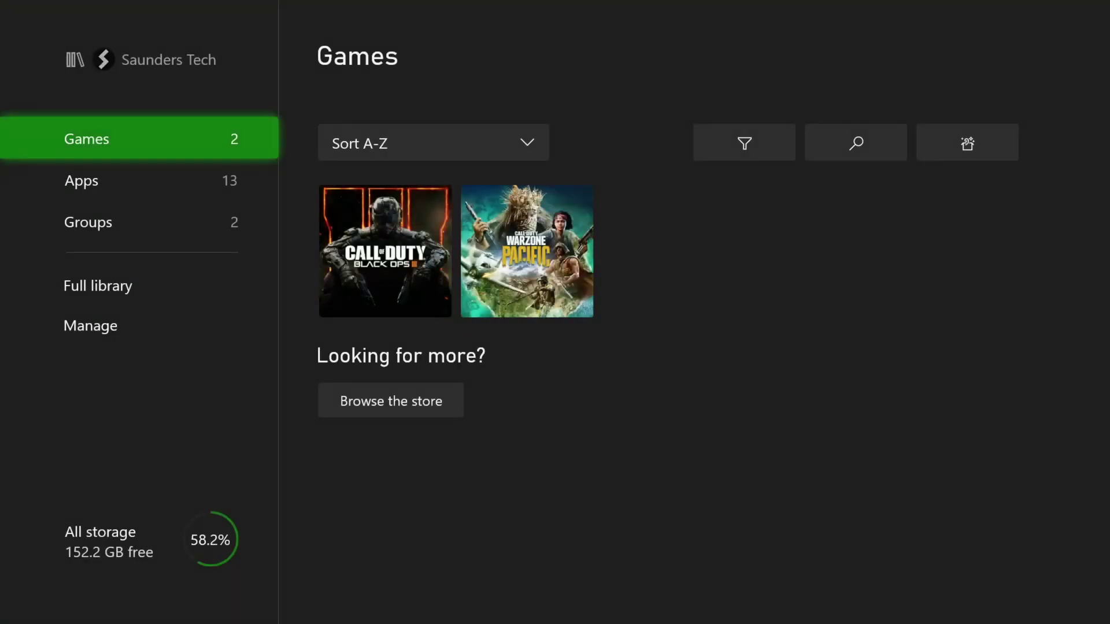
Step: Check the download queue on the library's Manage page
key(Down)
key(Down)
key(Down)
key(Down)
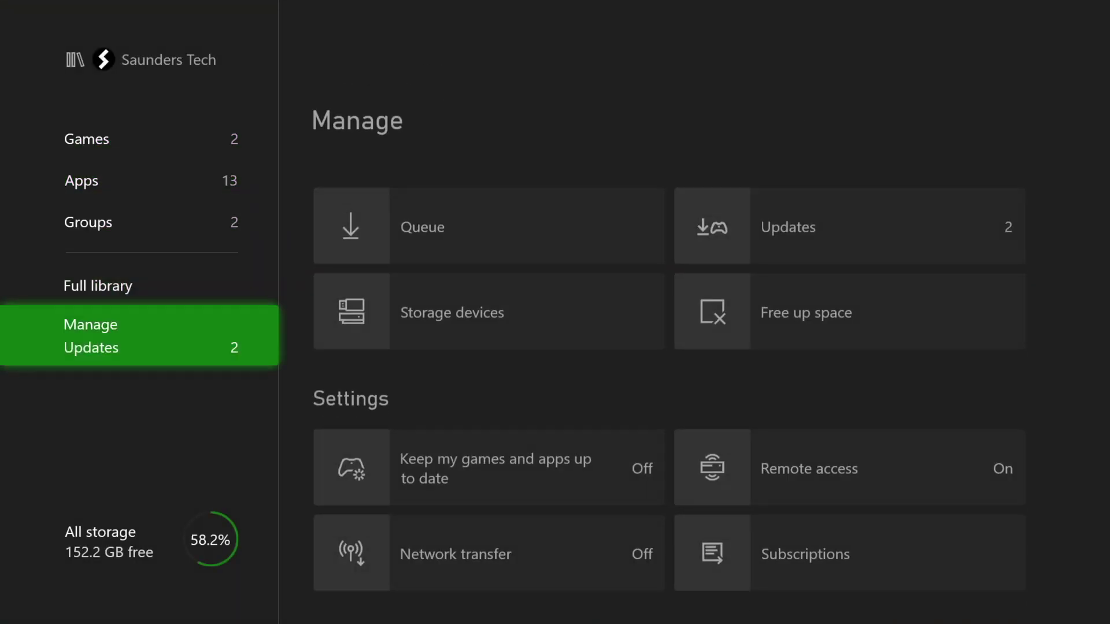
key(Right)
key(Return)
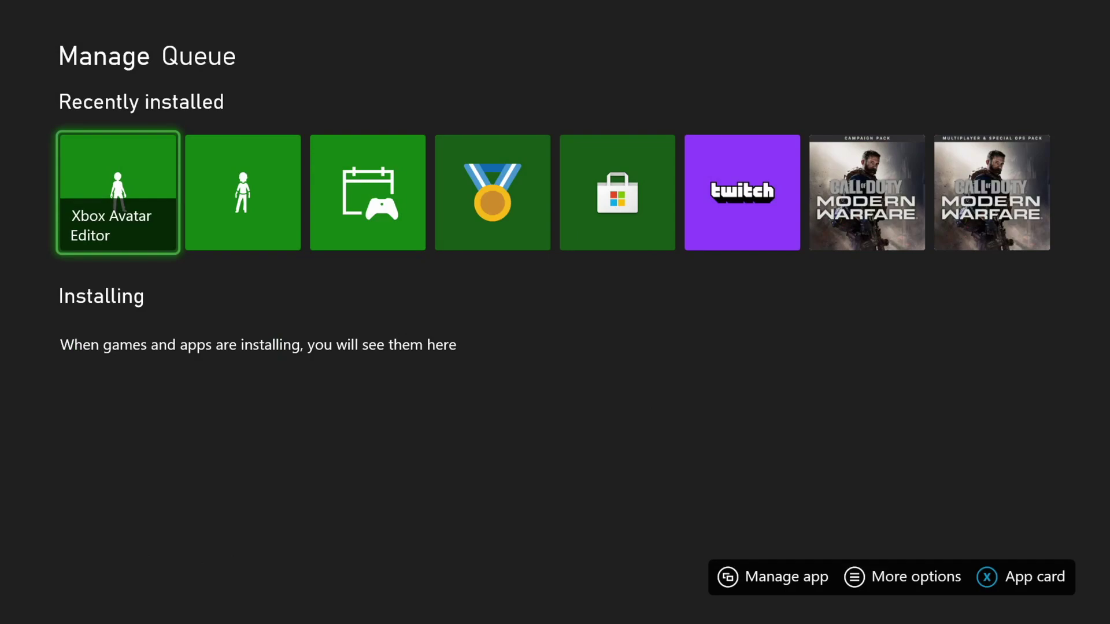
key(Escape)
Step: Review the 2 pending updates and the Microsoft Xbox Purchase Host file info
key(Right)
key(Return)
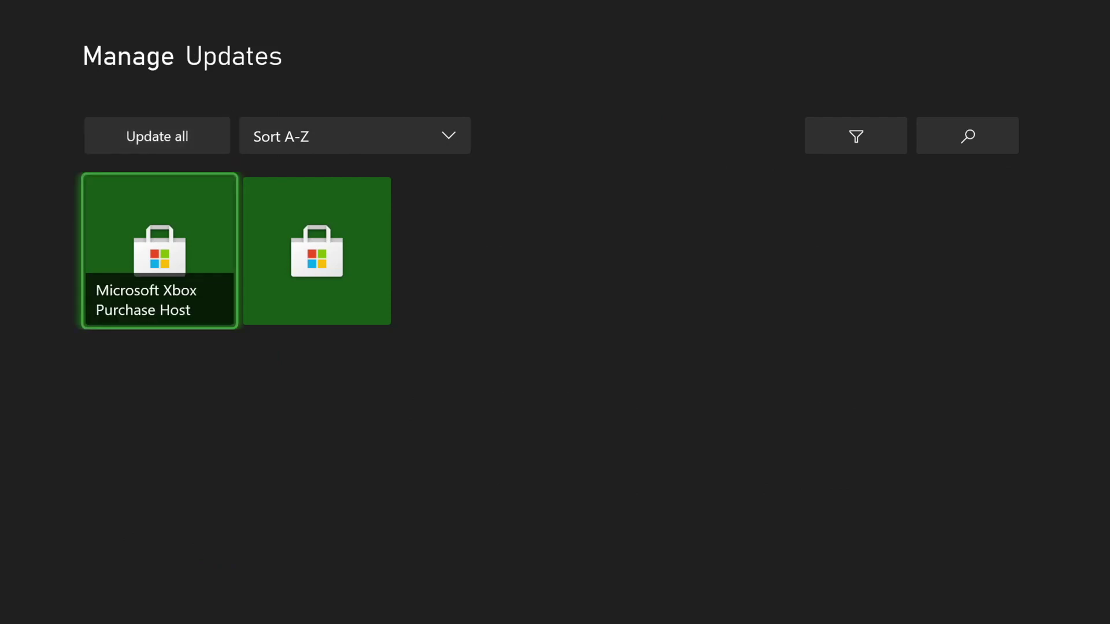
key(Menu)
key(Down)
key(Down)
key(Down)
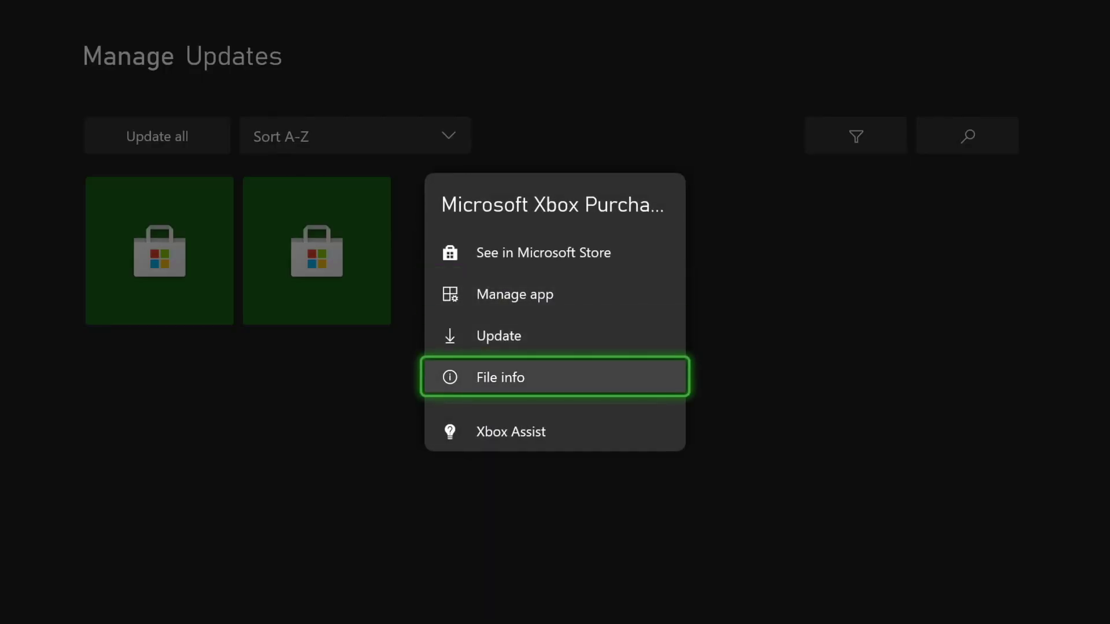
key(Escape)
key(Escape)
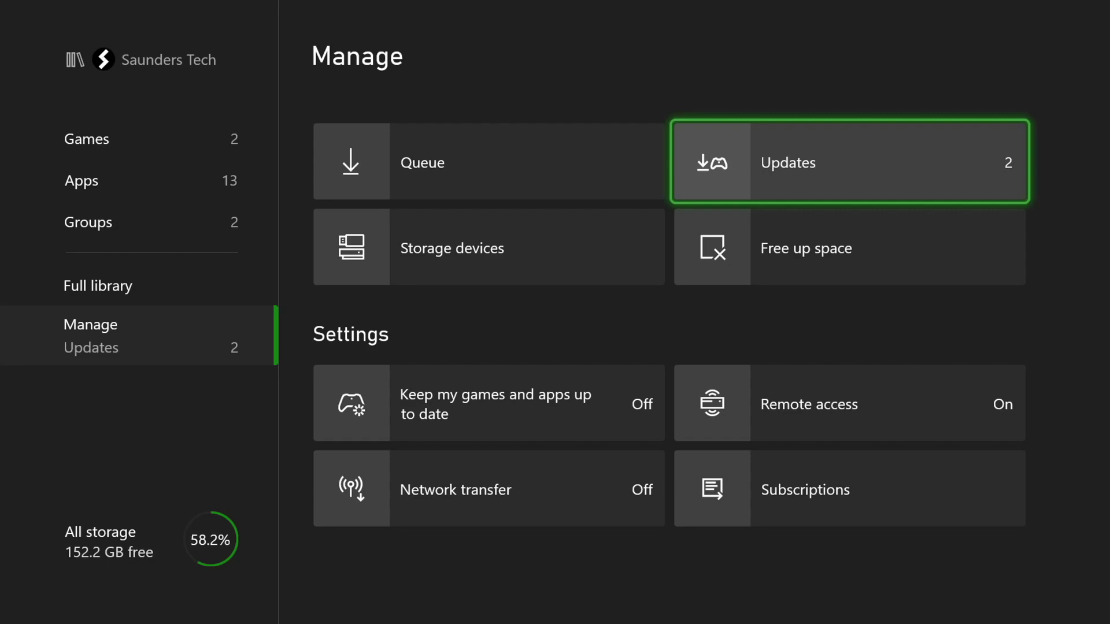
Step: Glance at the Updates list, then recheck the download queue from Manage
key(Return)
key(Escape)
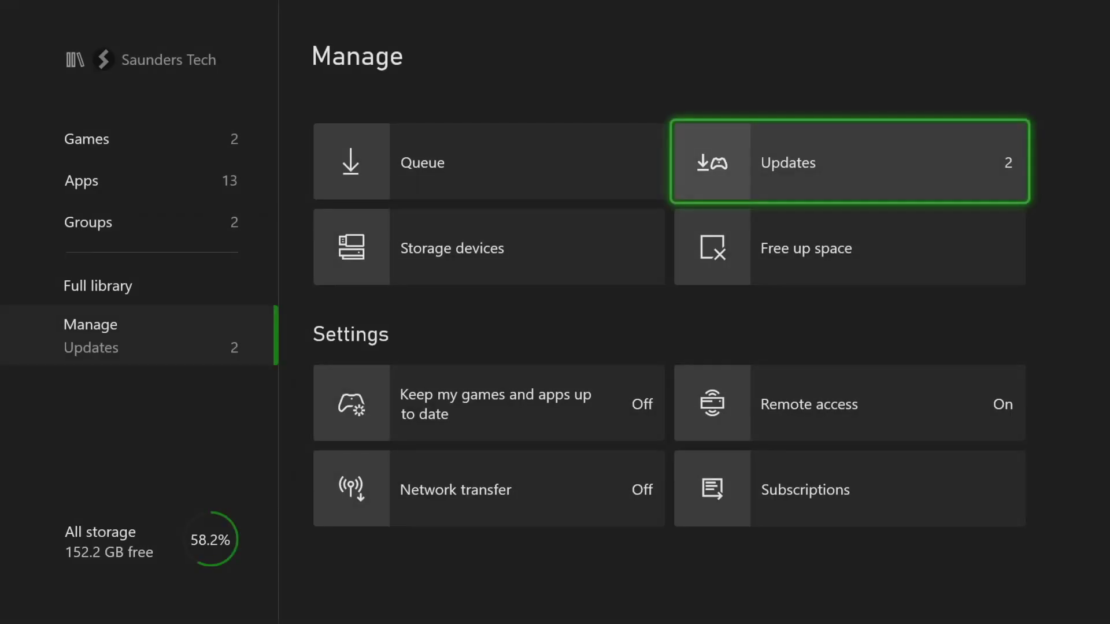
key(Left)
key(Return)
key(Escape)
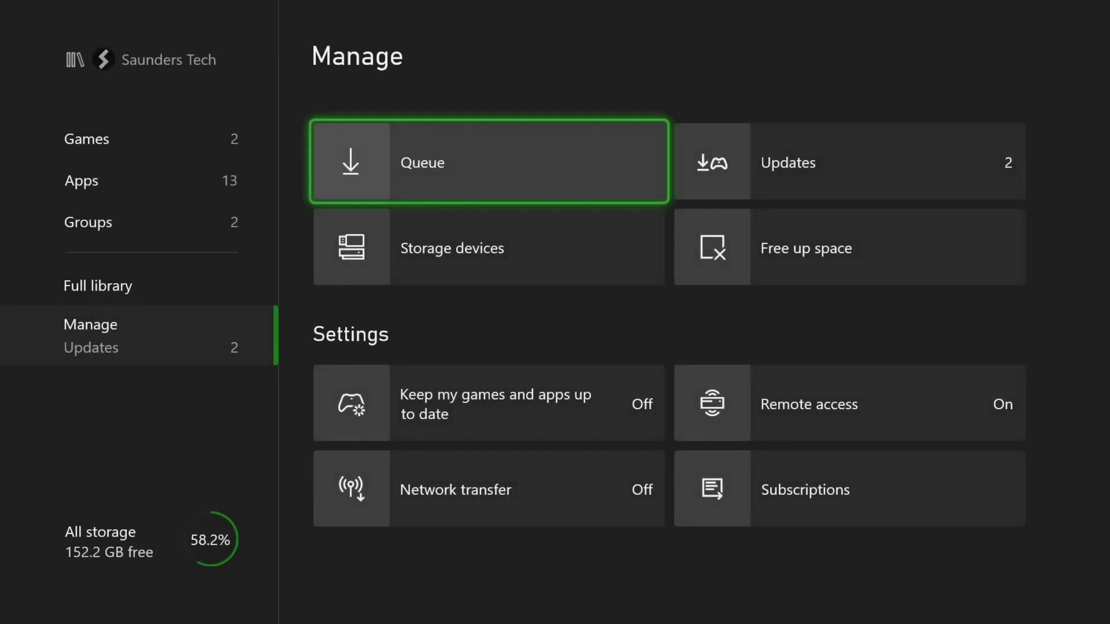
key(Return)
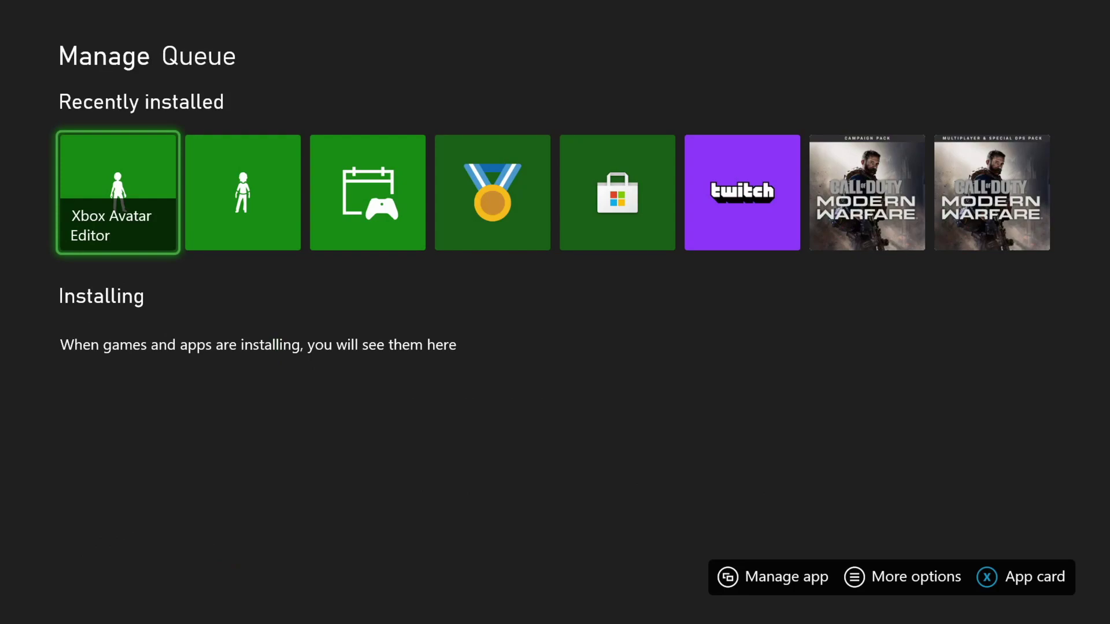
key(Escape)
Step: Highlight Update in the Microsoft Xbox Purchase Host options, then back out to Home
key(Right)
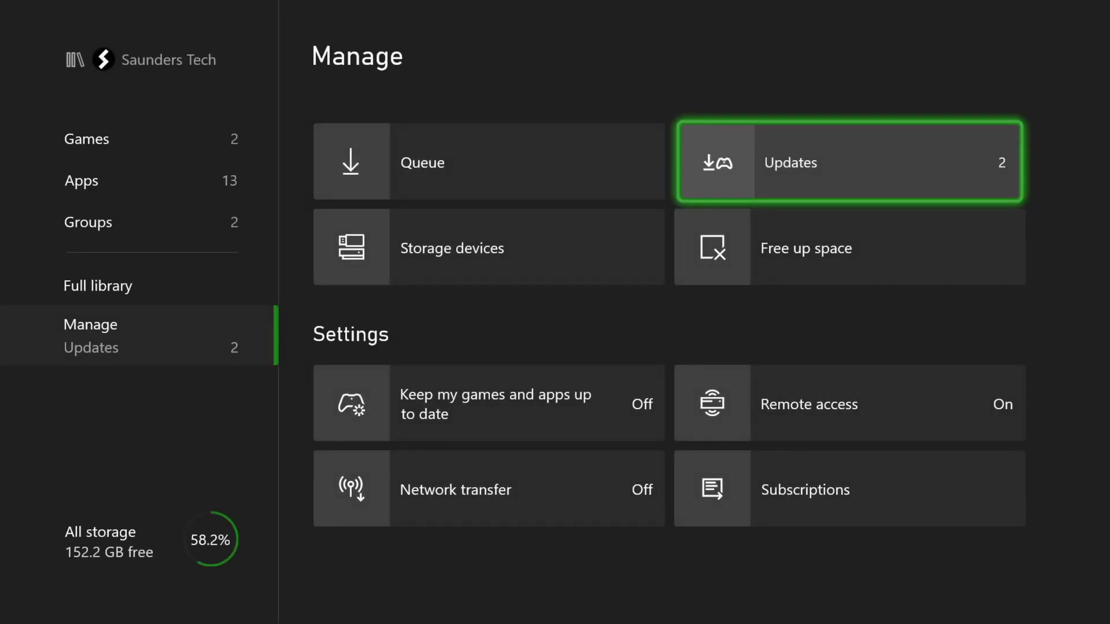
key(Return)
key(Menu)
key(Down)
key(Down)
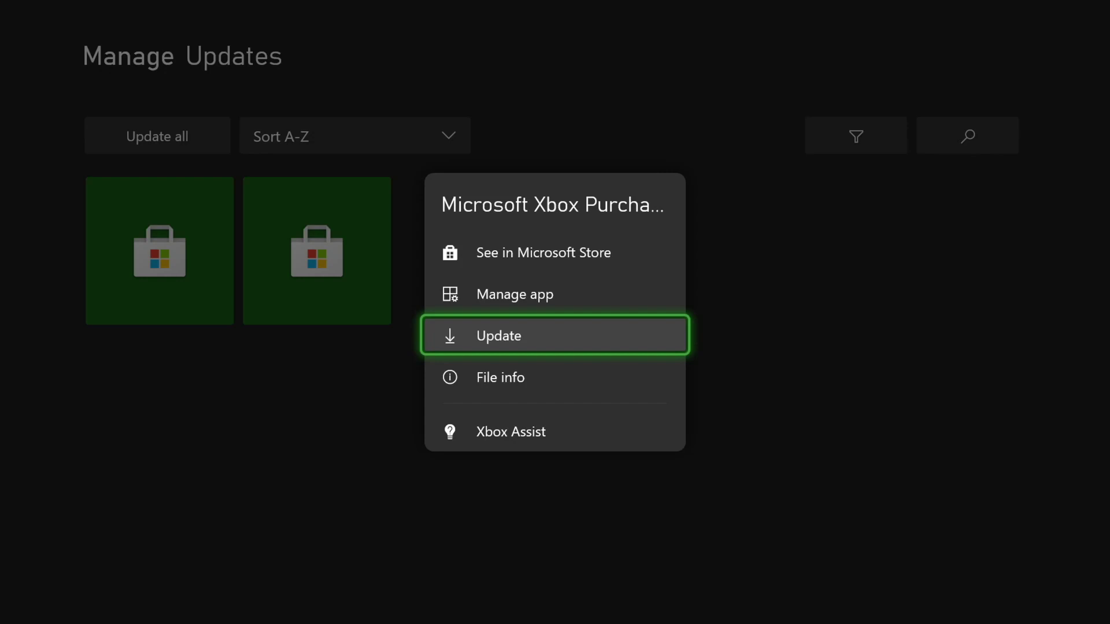
key(Escape)
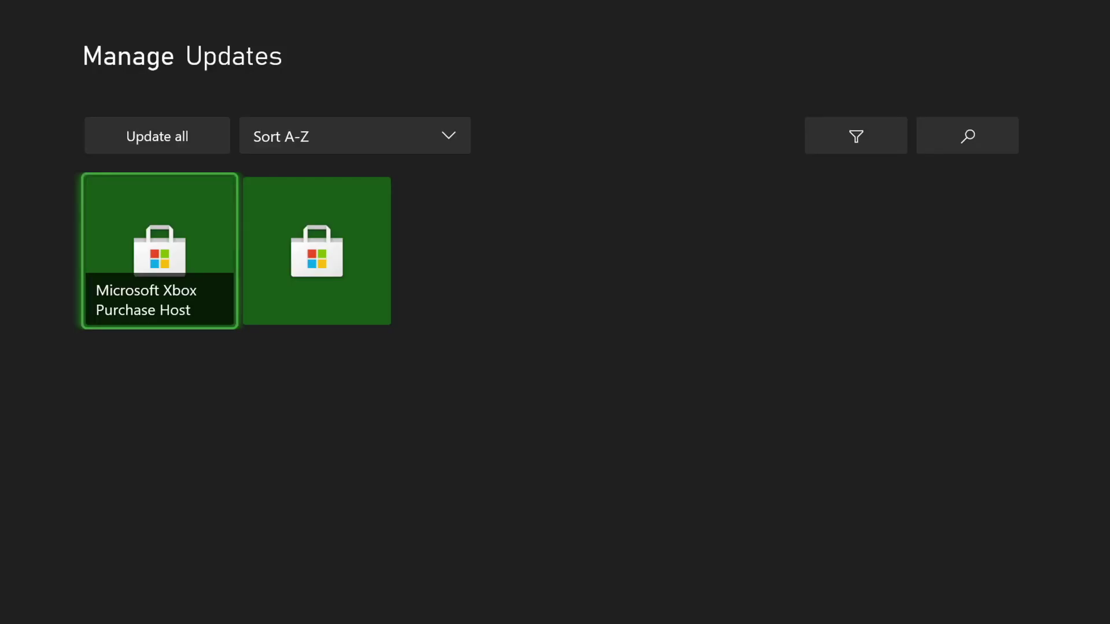
key(Escape)
key(Escape)
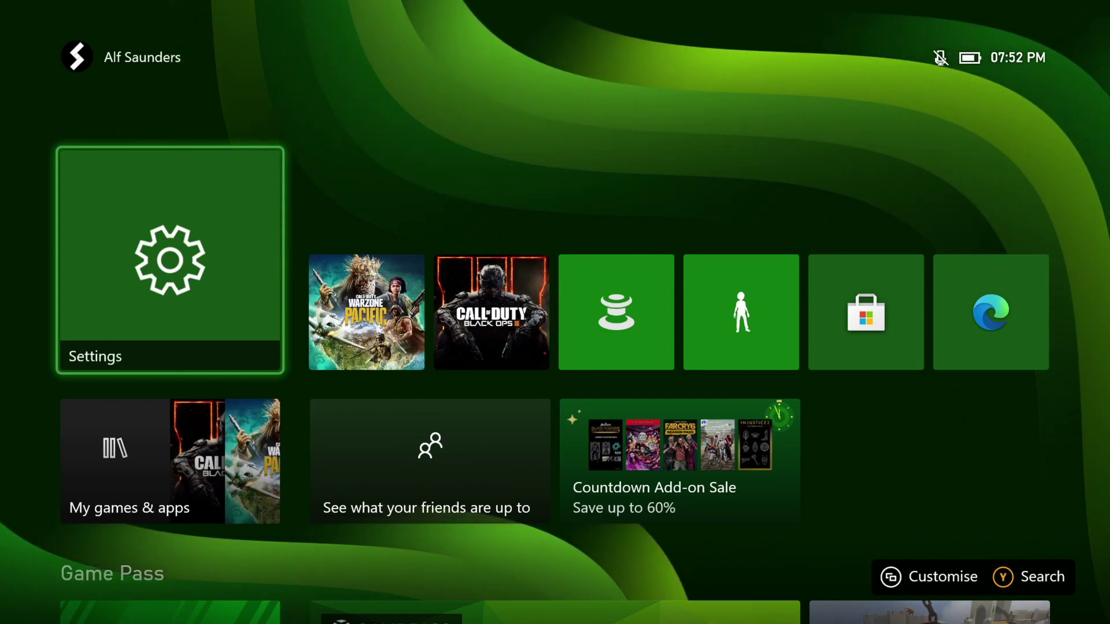
key(super)
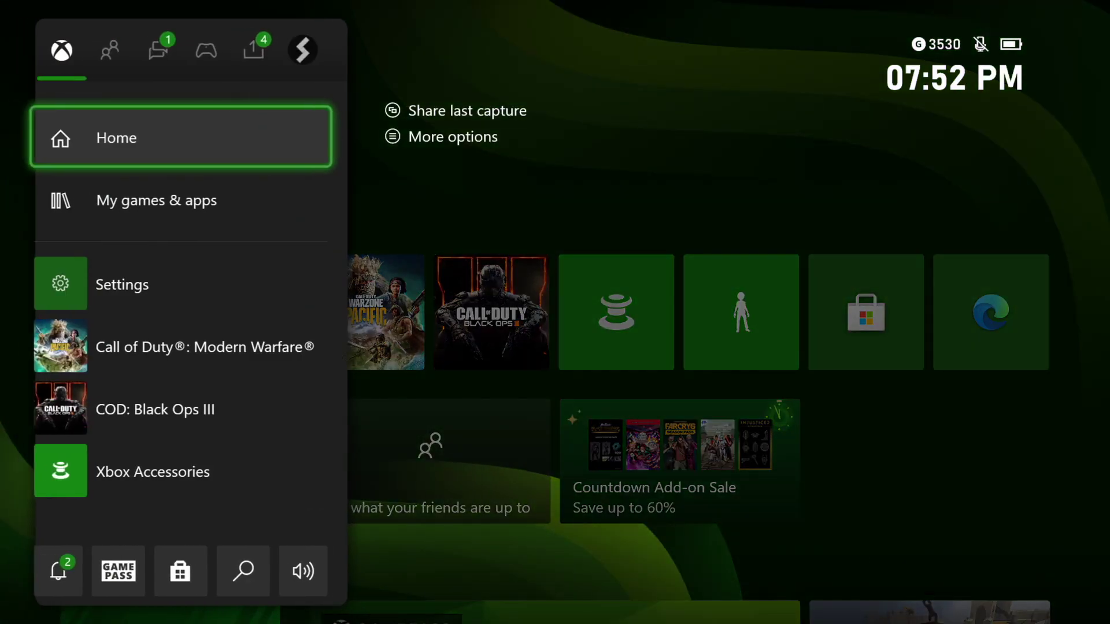
key(Right)
key(Right)
key(Right)
key(Right)
key(Right)
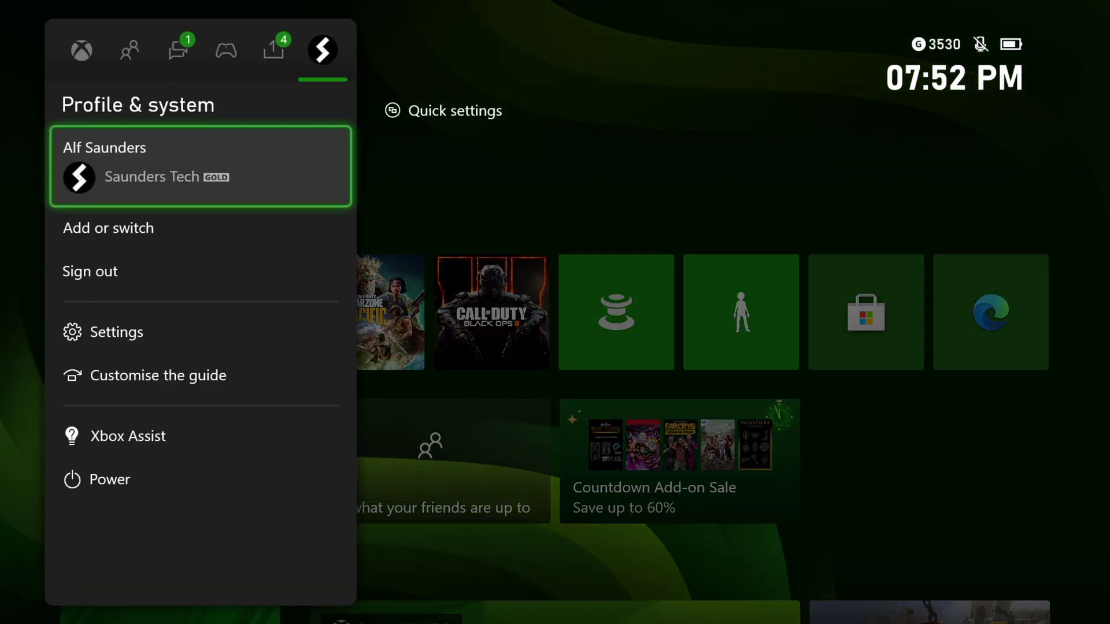
key(Down)
key(Return)
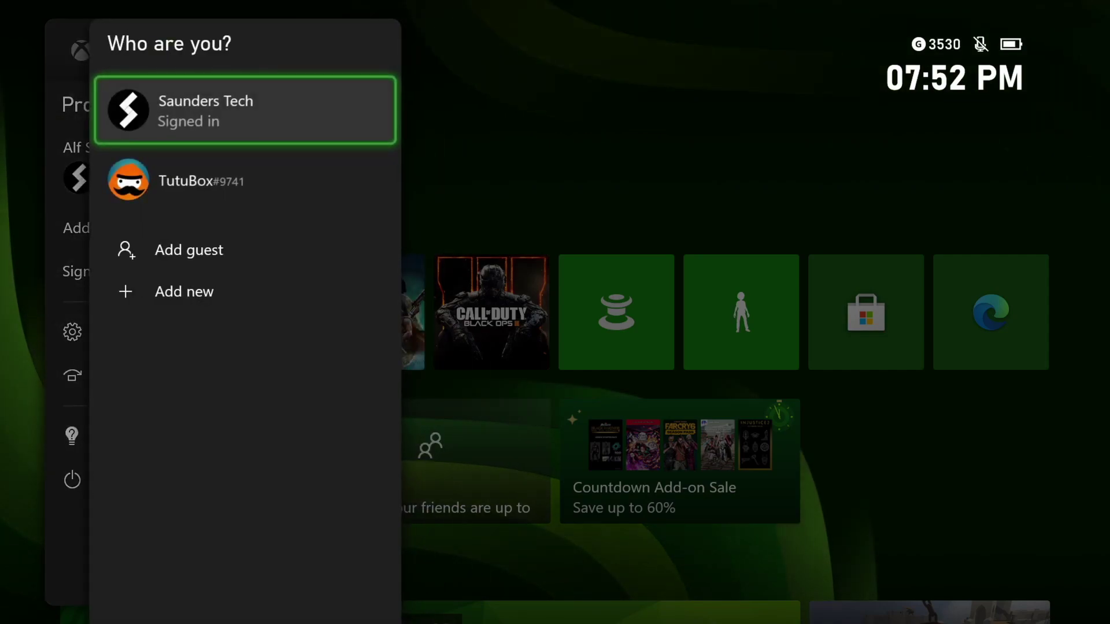
key(Down)
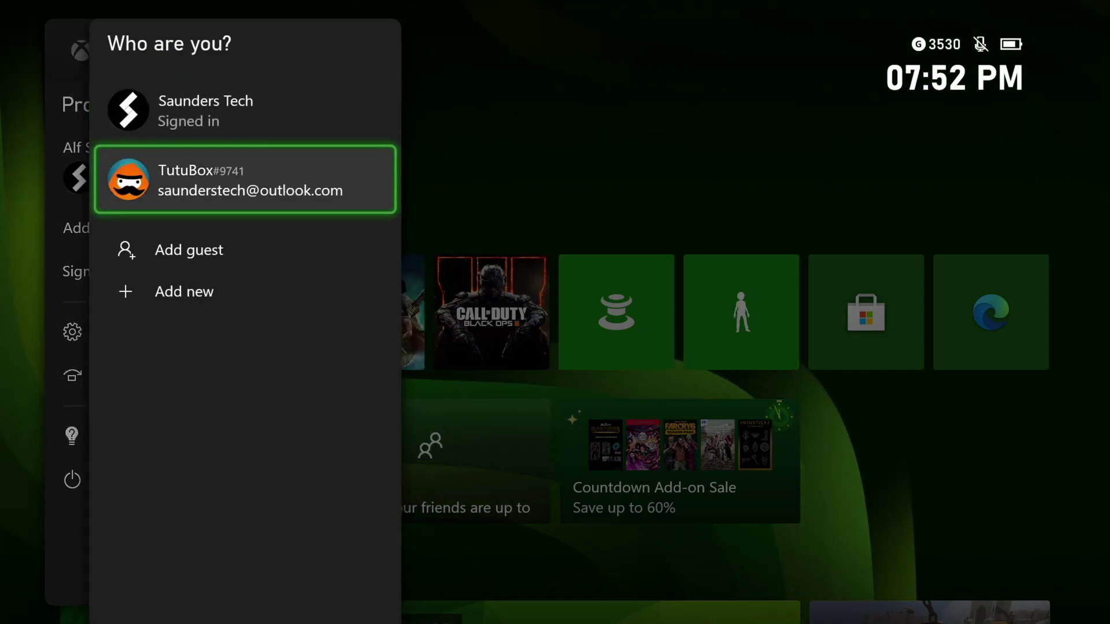
key(Up)
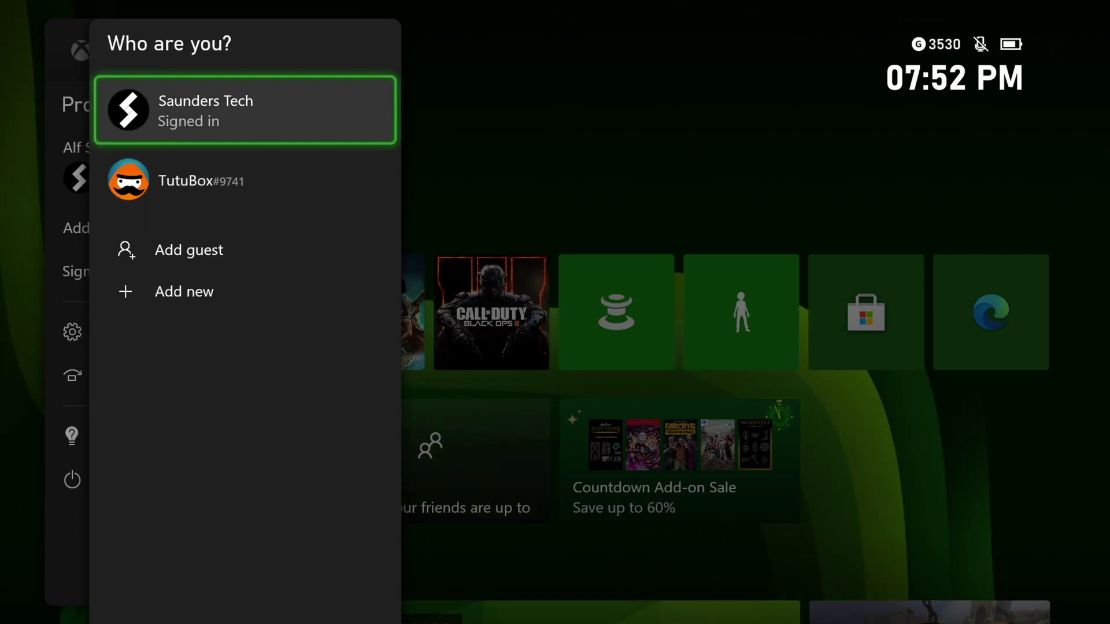
key(Down)
key(Up)
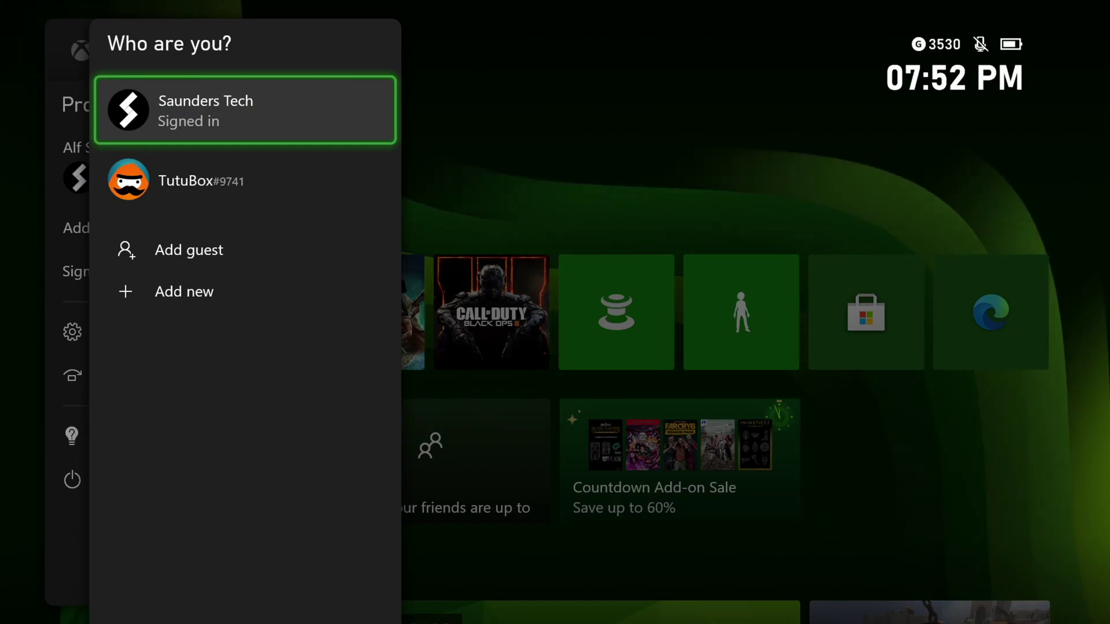
key(Down)
key(Up)
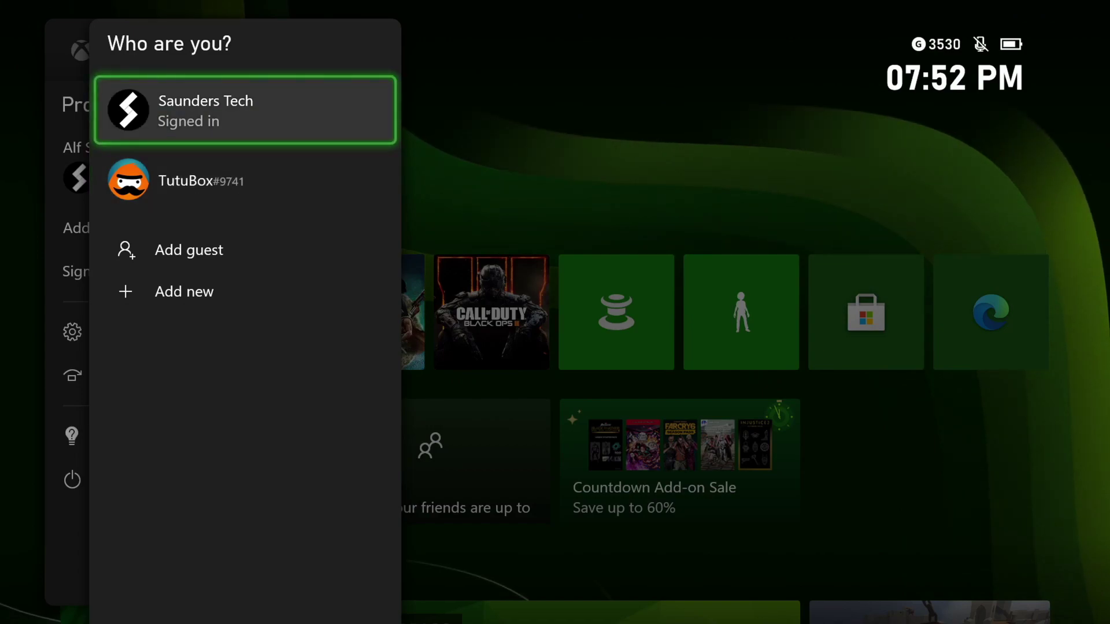
key(Escape)
key(Escape)
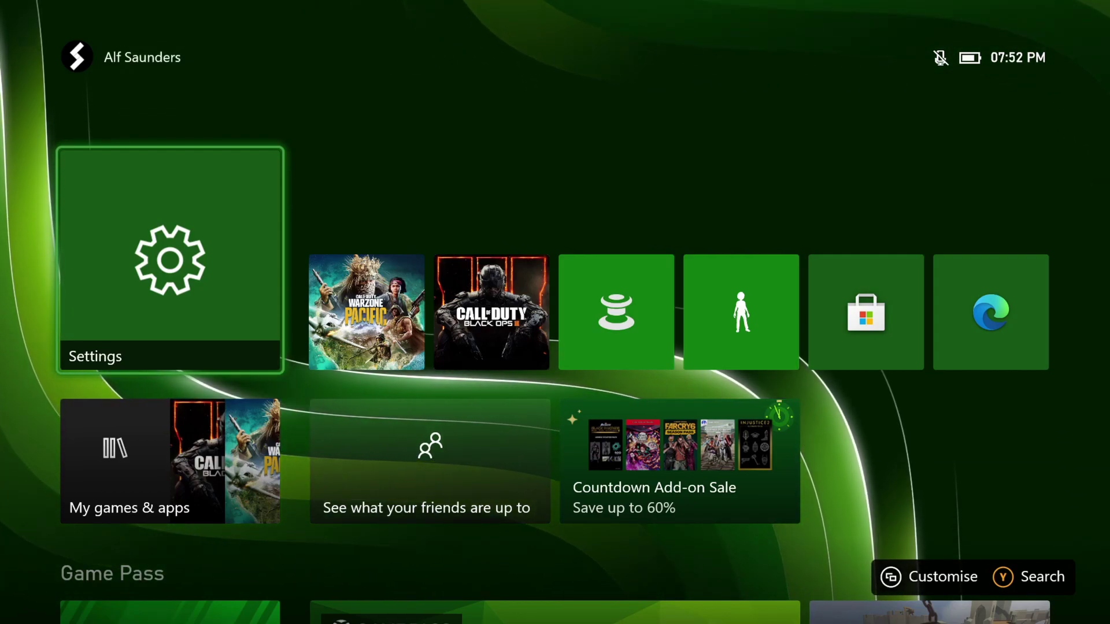
Step: Show the power menu with Turn off console, Turn off controller and Restart console
key(Return)
key(Right)
key(Left)
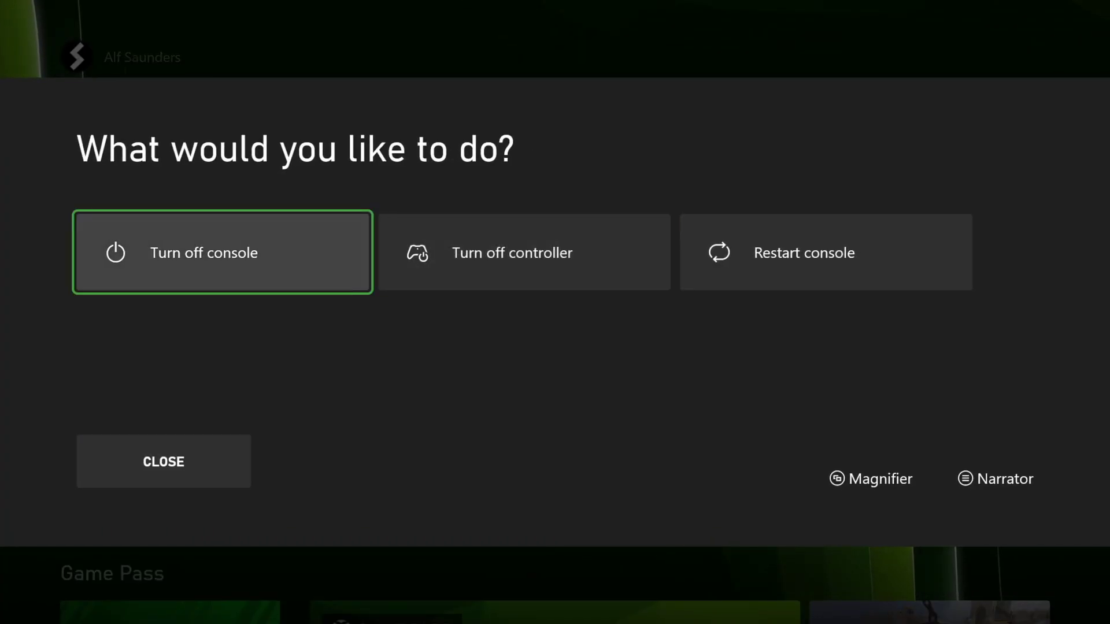